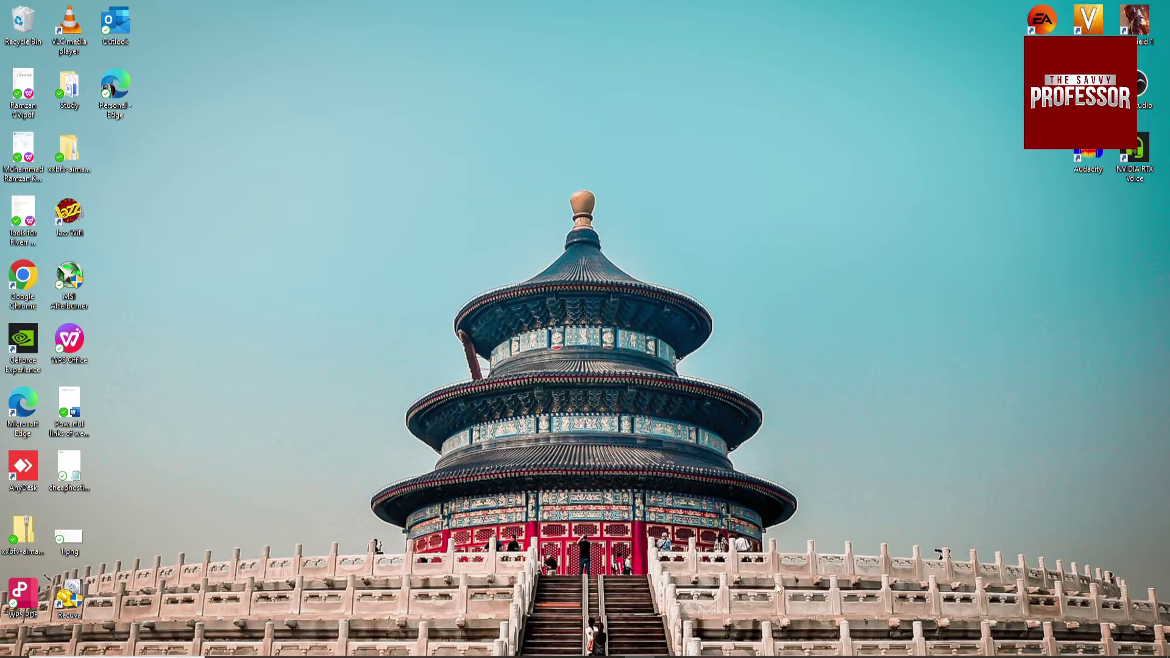
- Launch Microsoft Edge from the Personal - Edge desktop shortcut
double_click(111, 87)
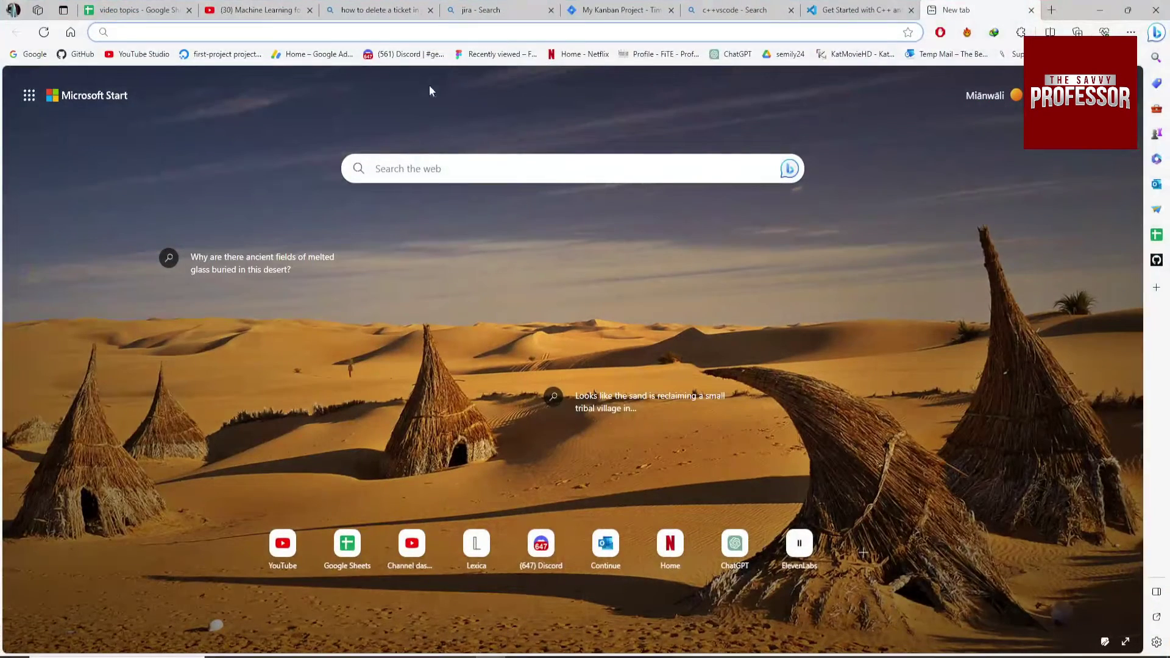
type("outlook.com")
- Load Outlook mail, then go to My profile from the profile picture menu
key("Return")
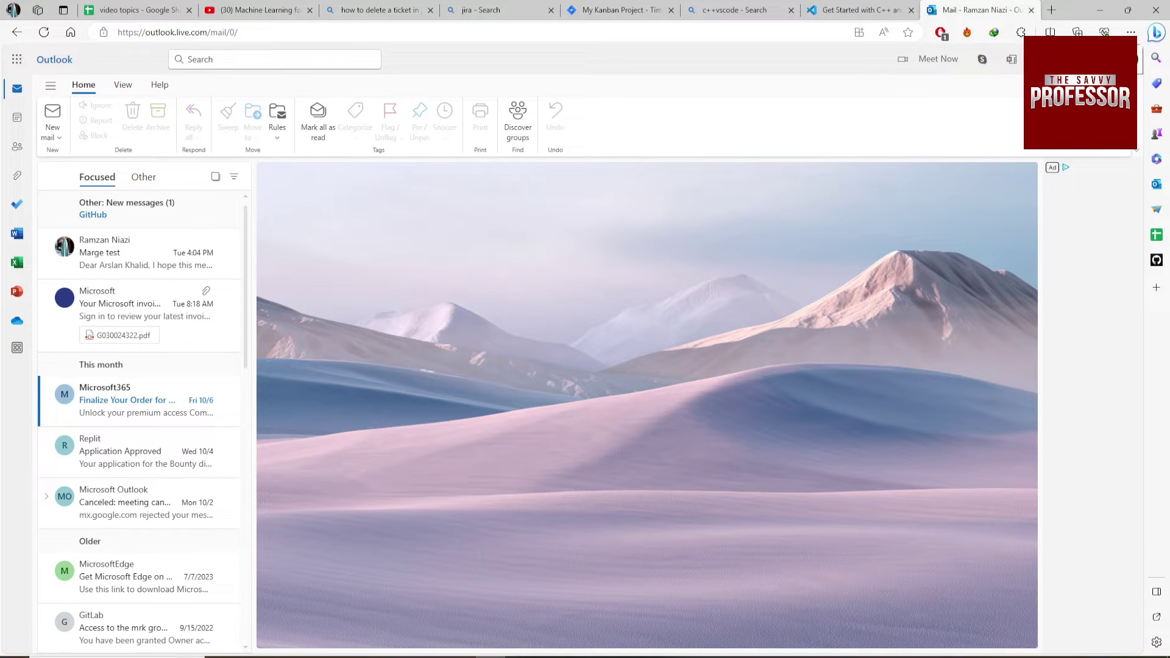
left_click(1133, 59)
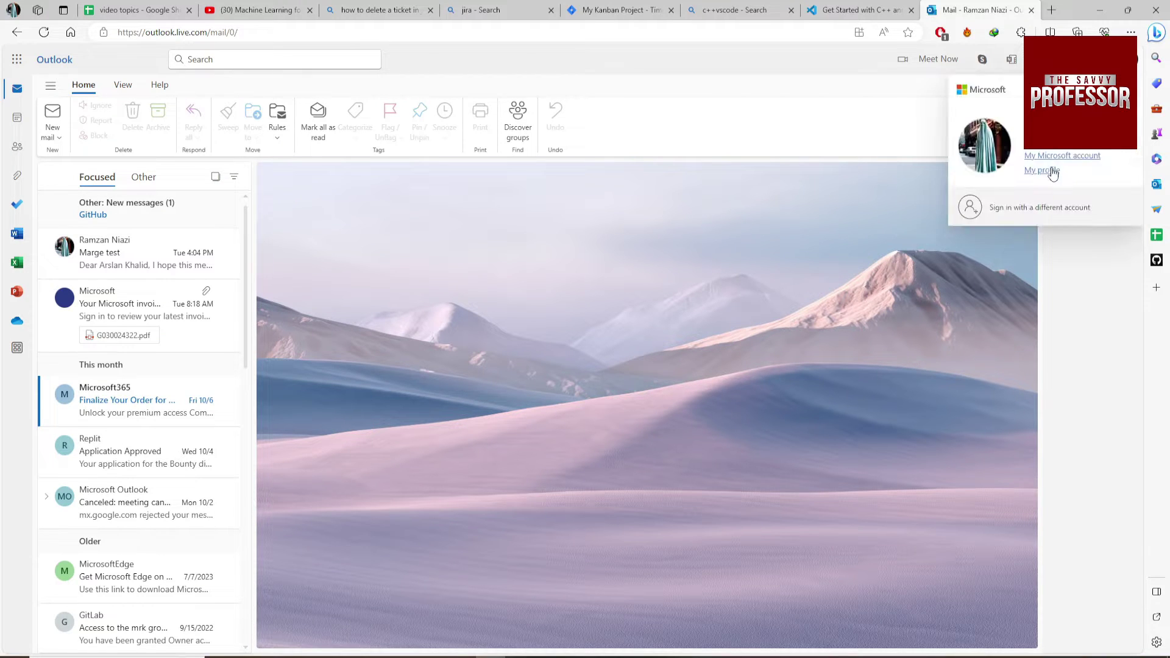
left_click(1050, 174)
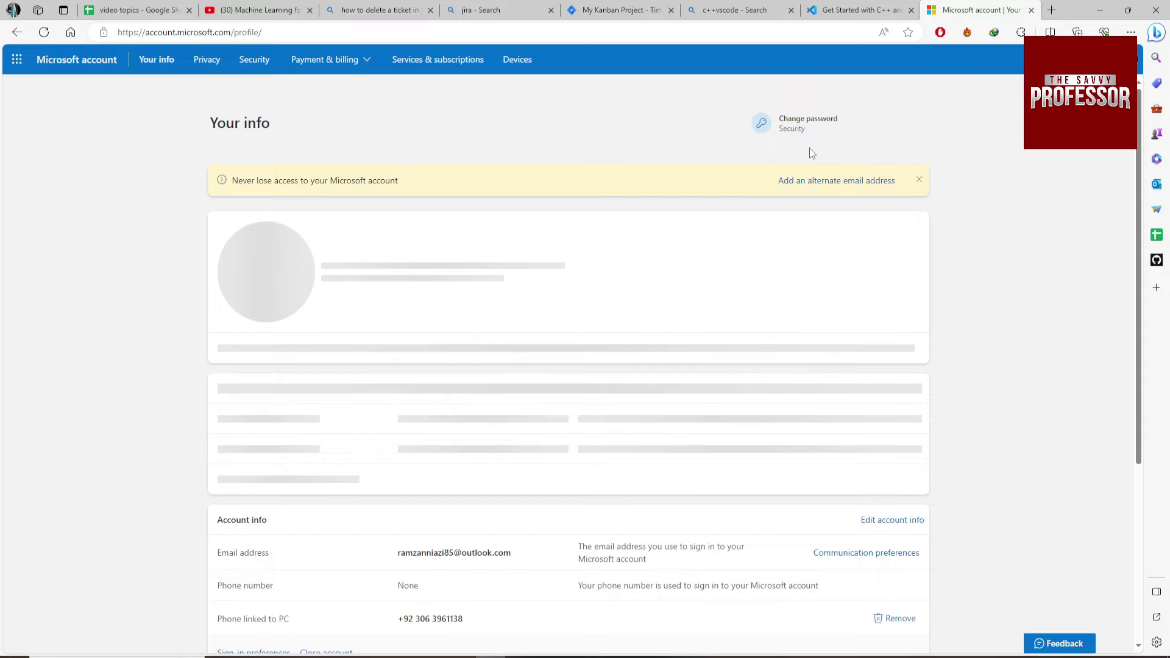
scroll(809, 153, "down", 2)
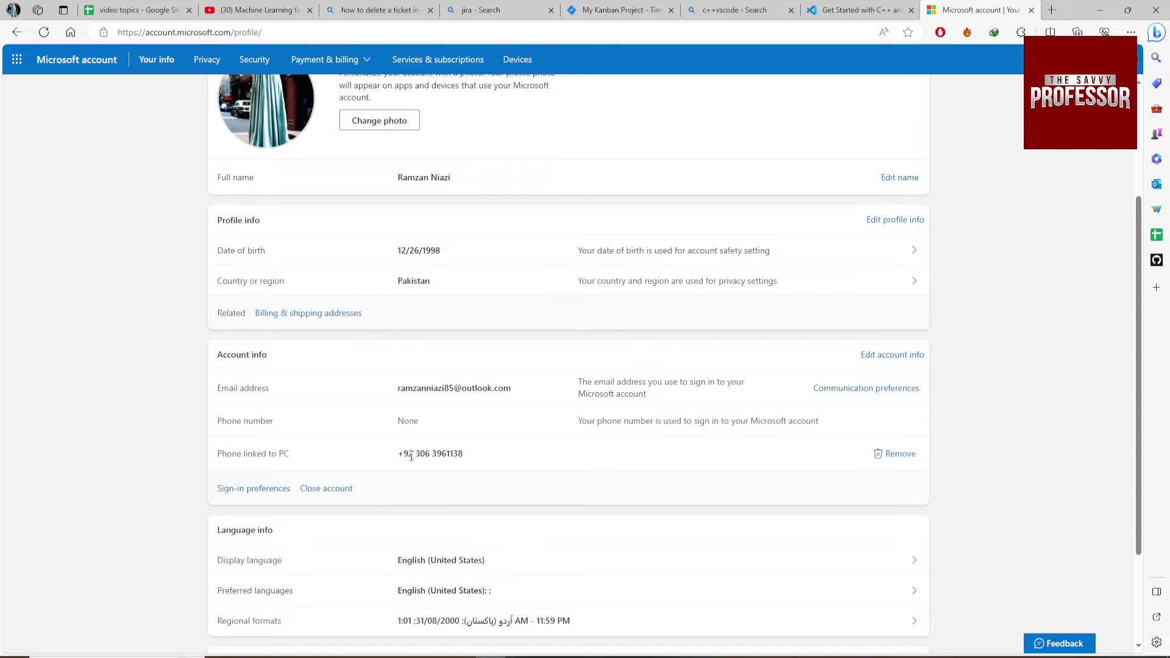
- Remove the phone linked to the PC, confirming 'Yes, remove this phone number'
left_click(898, 453)
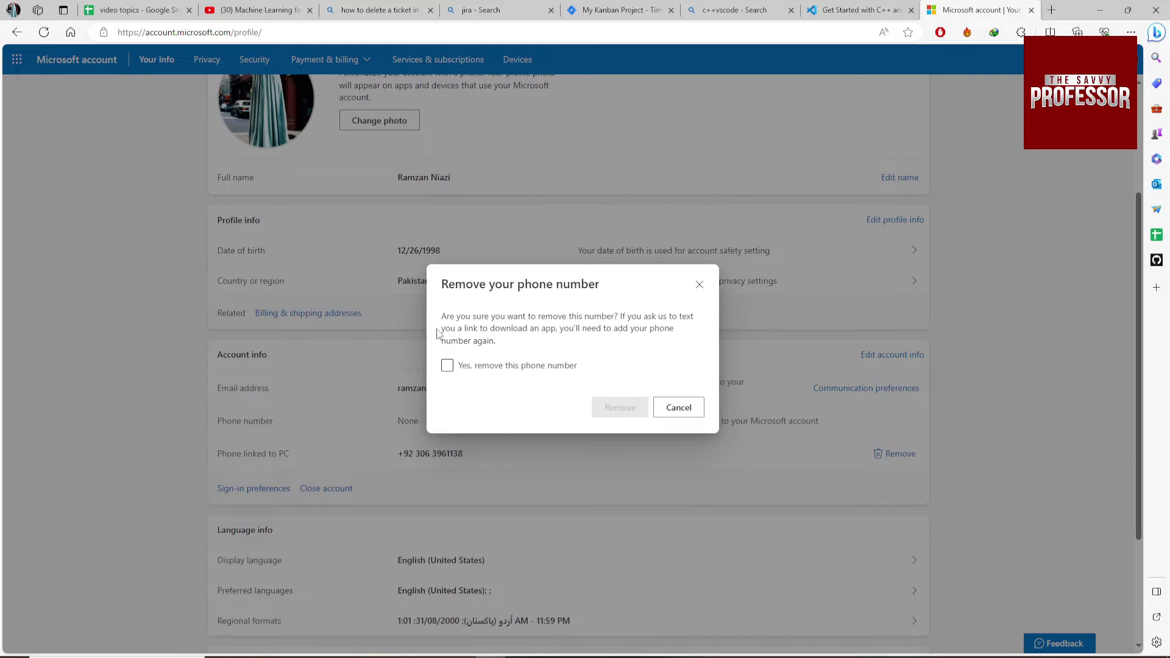
left_click(447, 365)
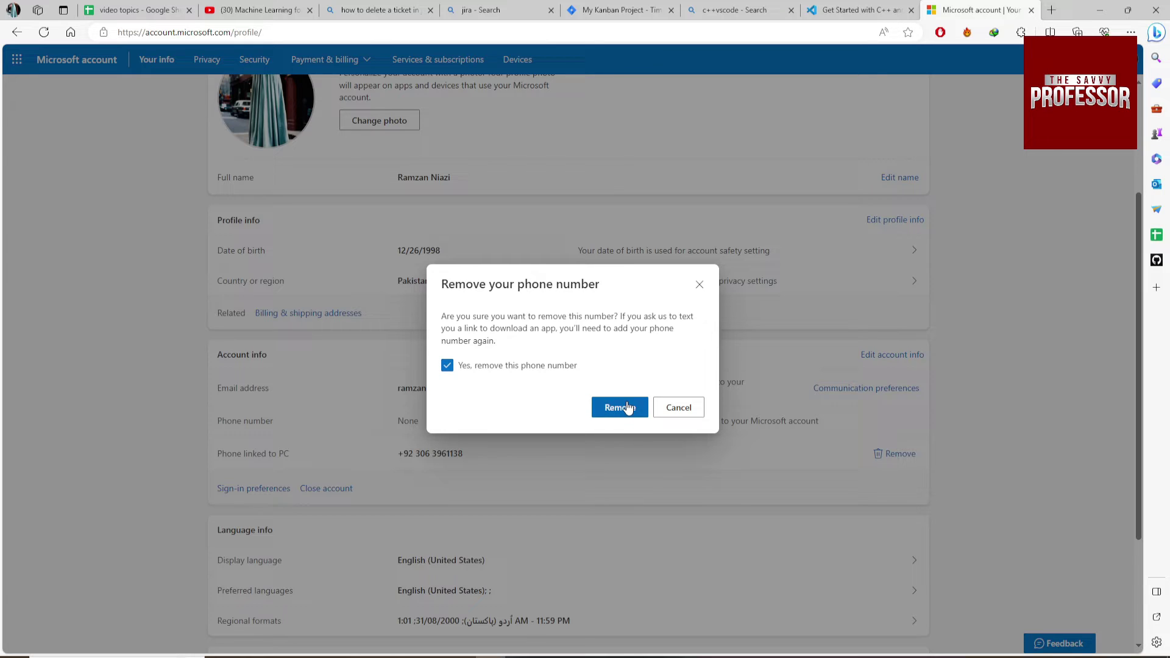
- Confirm the phone removal and open Edit account info for sign-in aliases
left_click(628, 409)
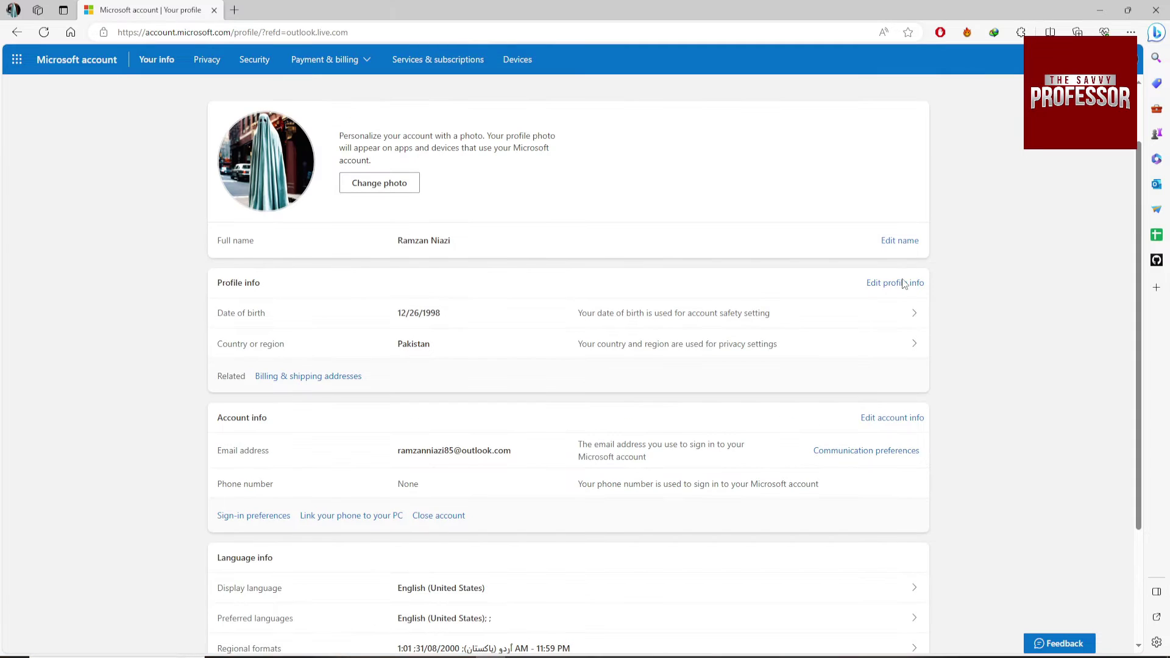
left_click(903, 425)
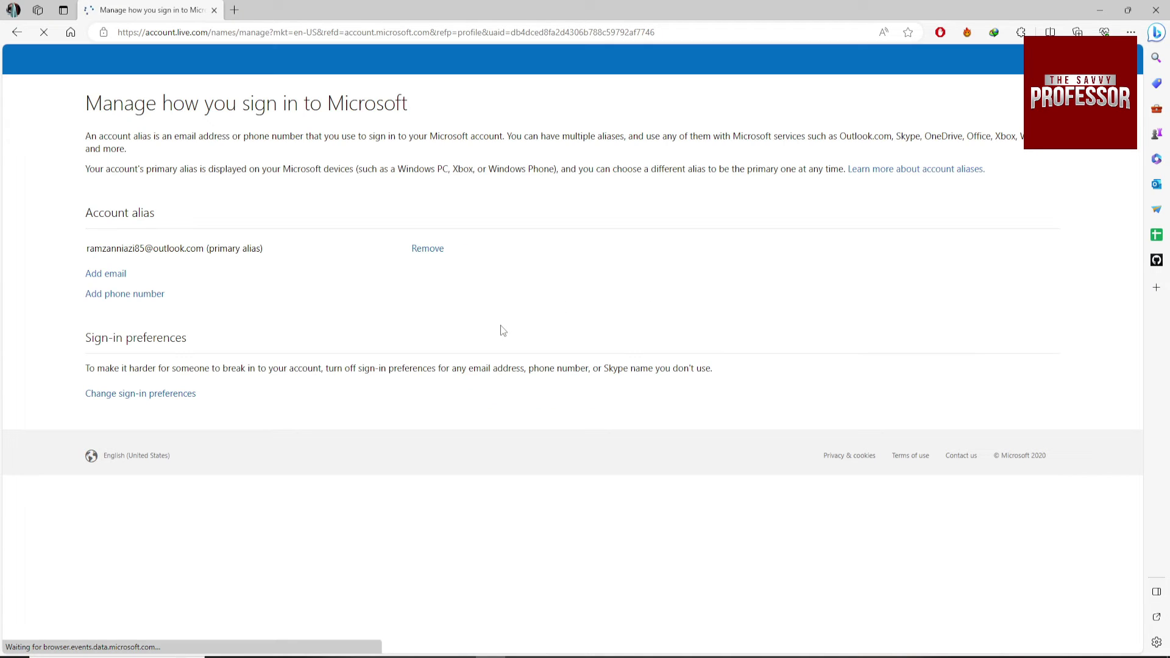
- Start adding a phone number under Account alias
left_click(128, 294)
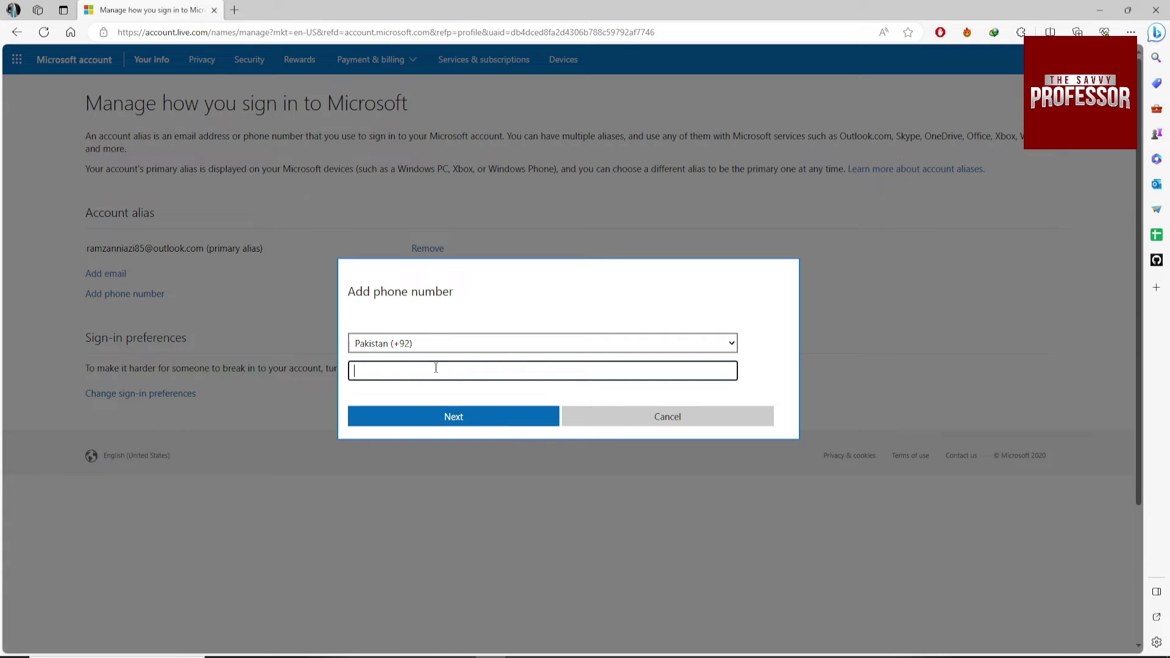
type("03")
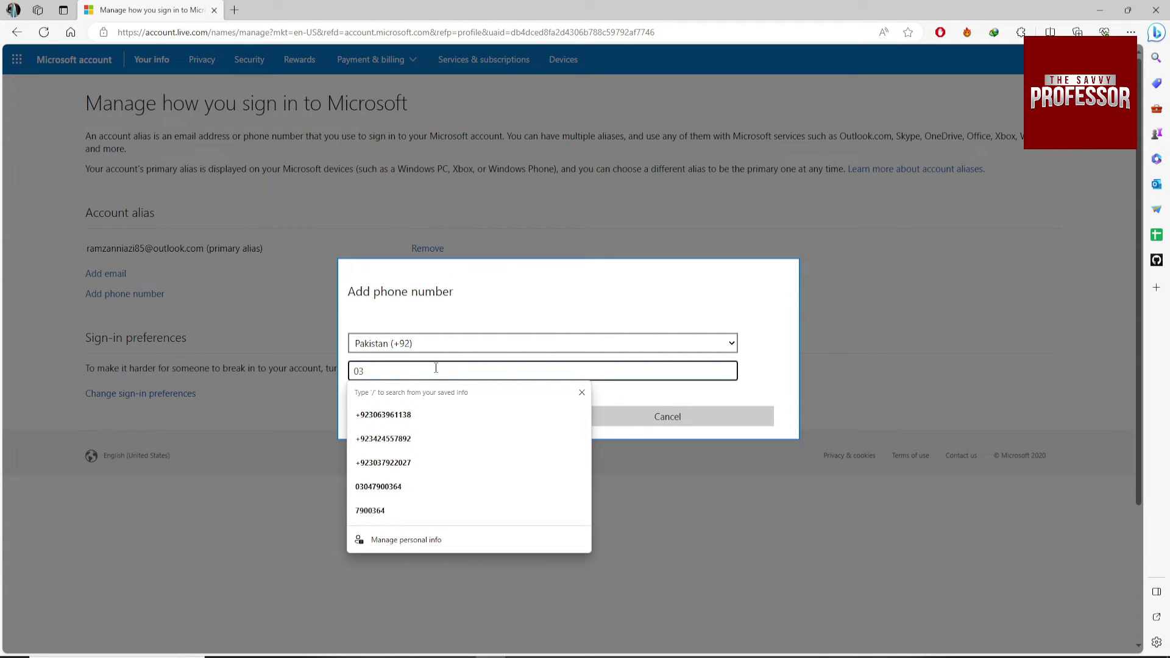
type("06")
- Fill in the new phone number from the autofill suggestion and request a verification code
key("Return")
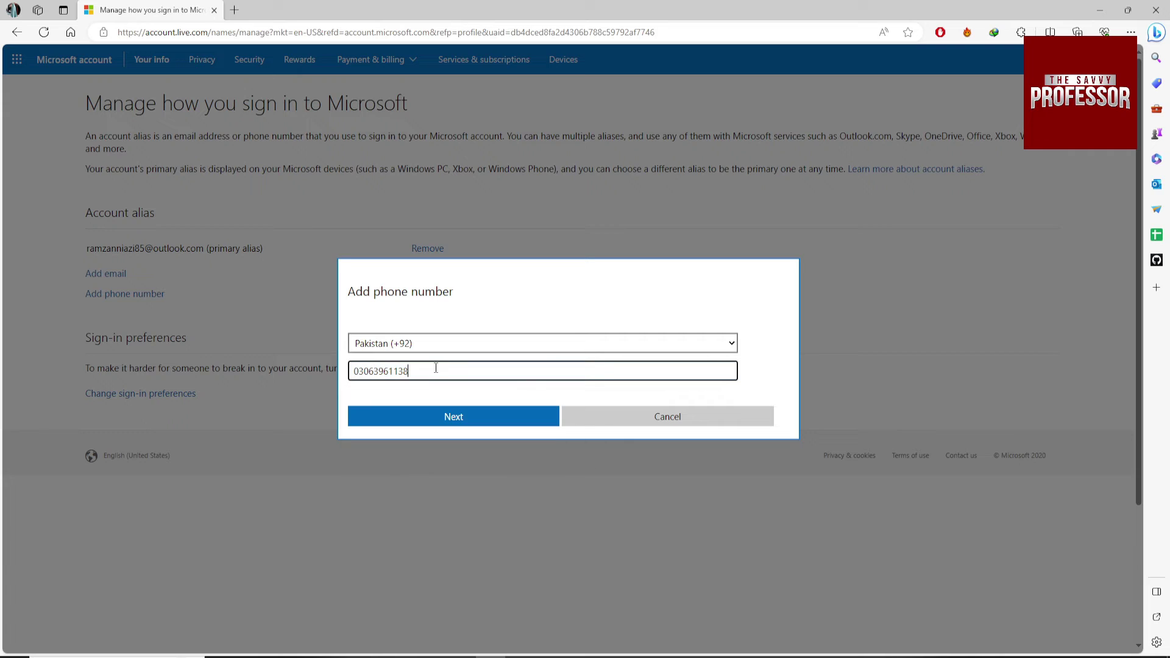
left_click(443, 417)
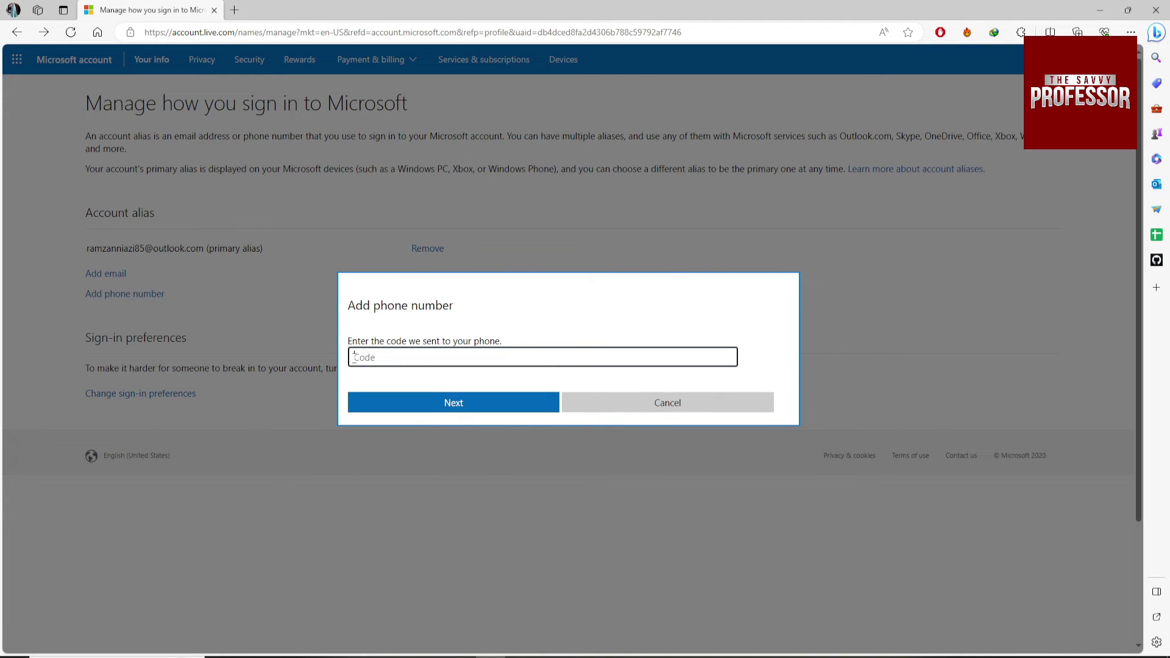